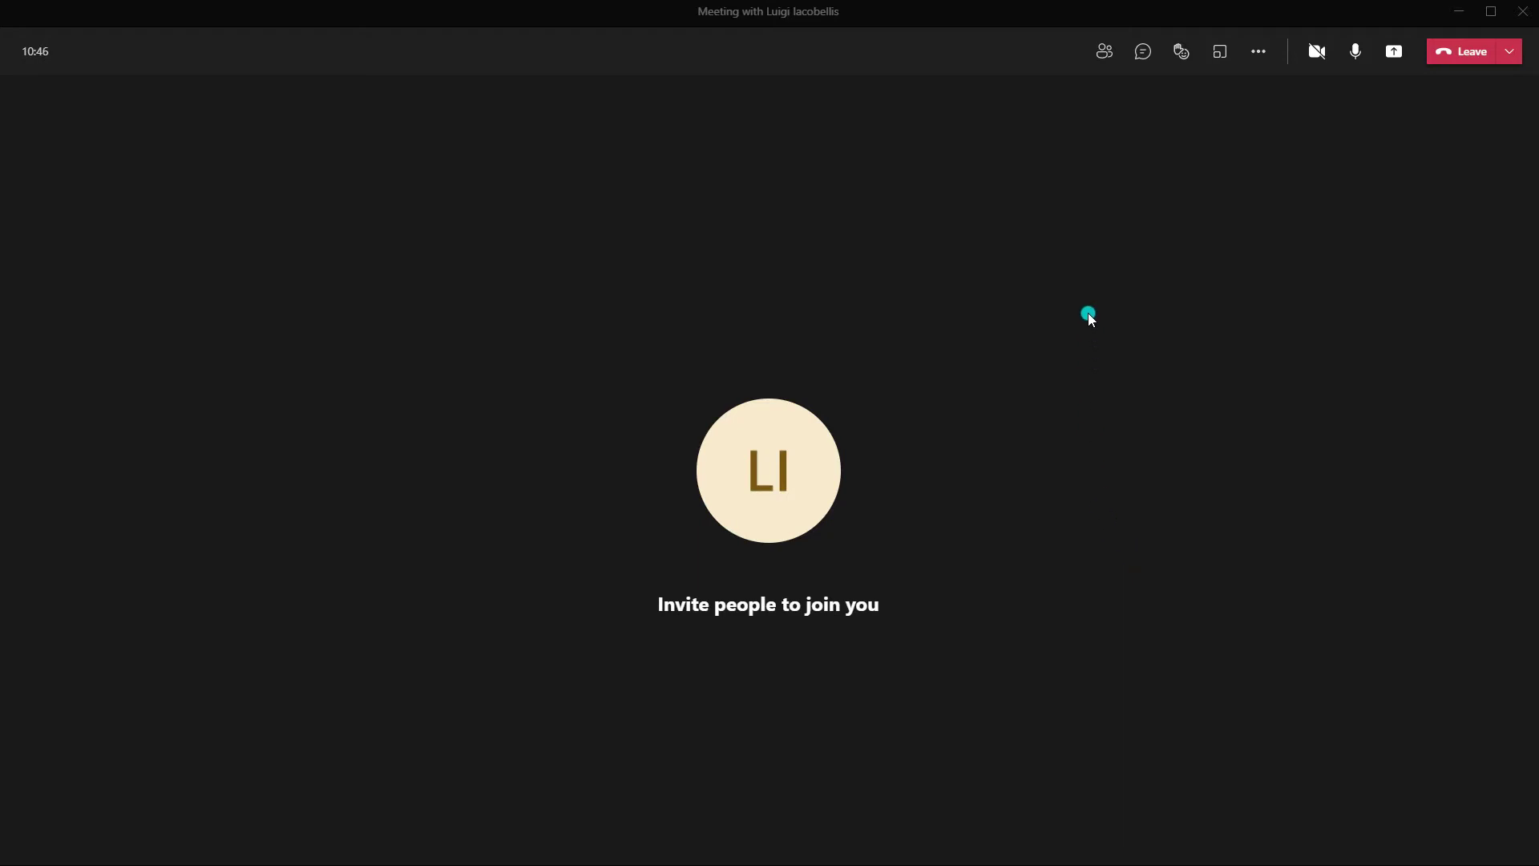
Lock the meeting from the Participants pane's More actions menu and confirm Lock.
click(1104, 54)
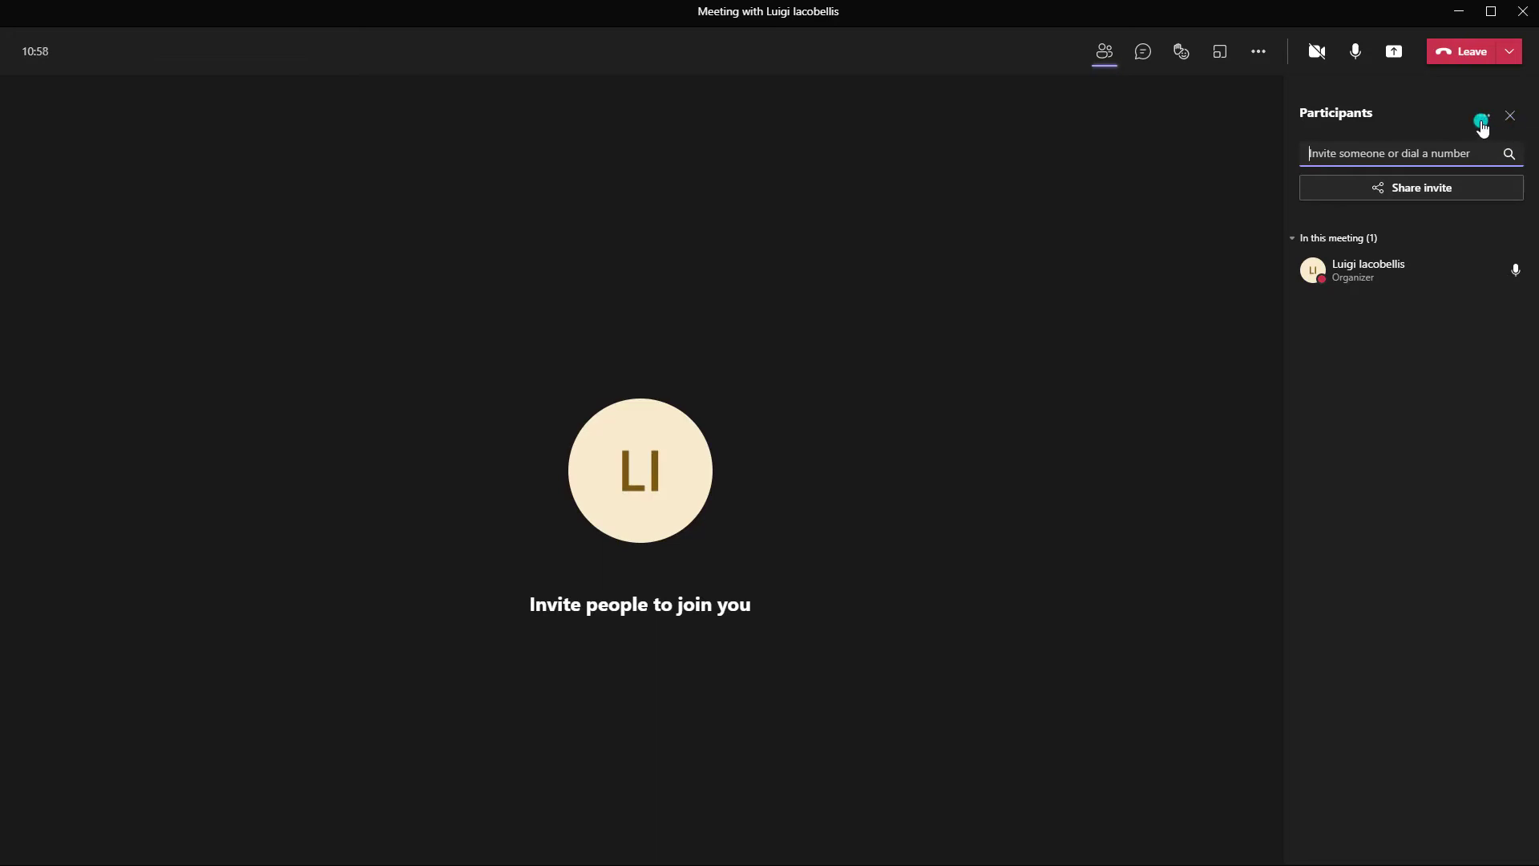
click(1482, 124)
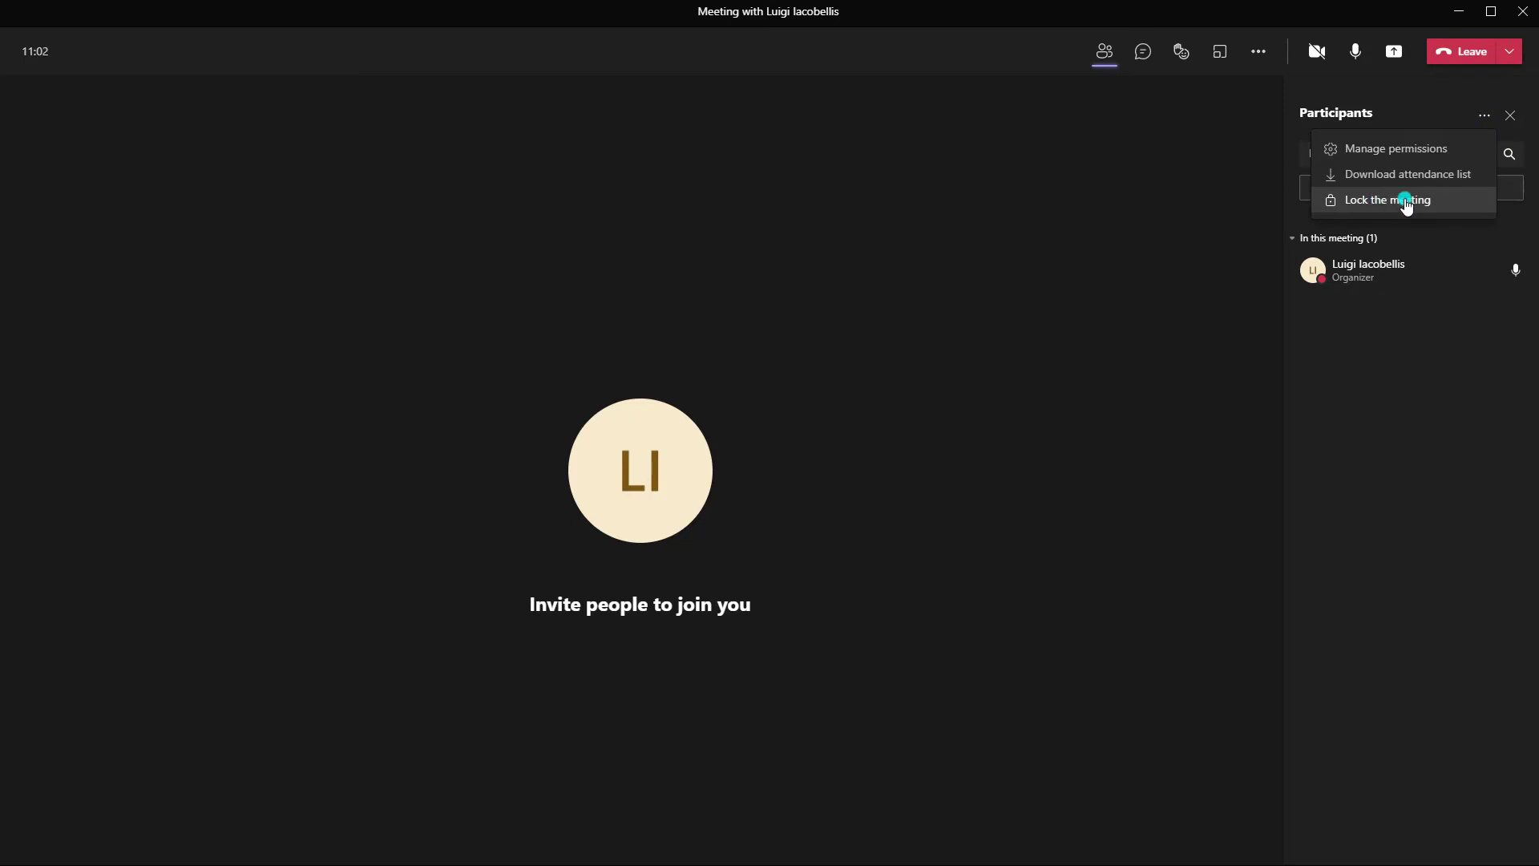
click(1459, 202)
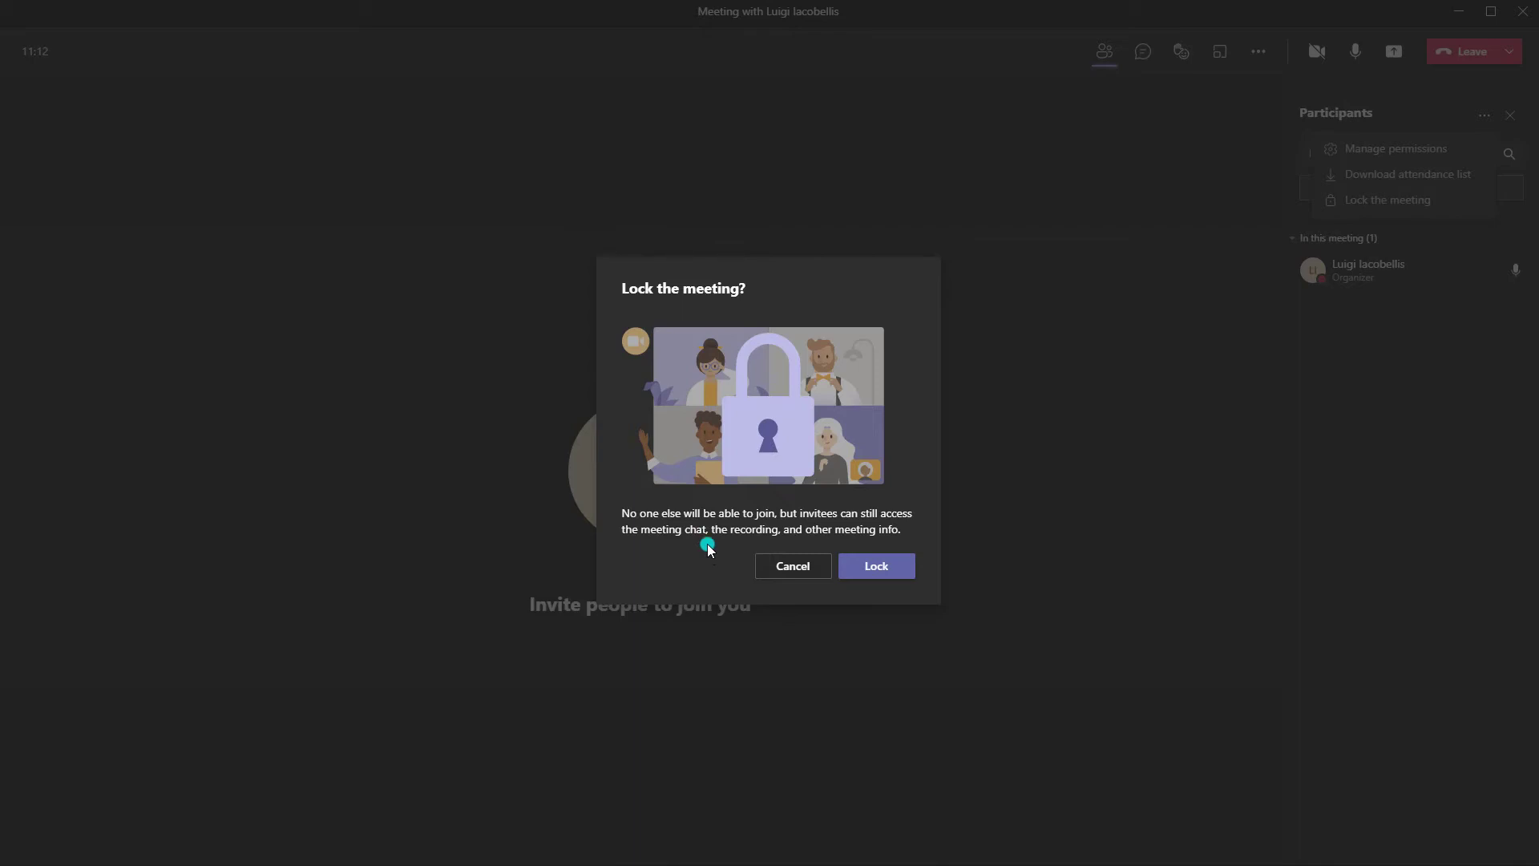
click(889, 573)
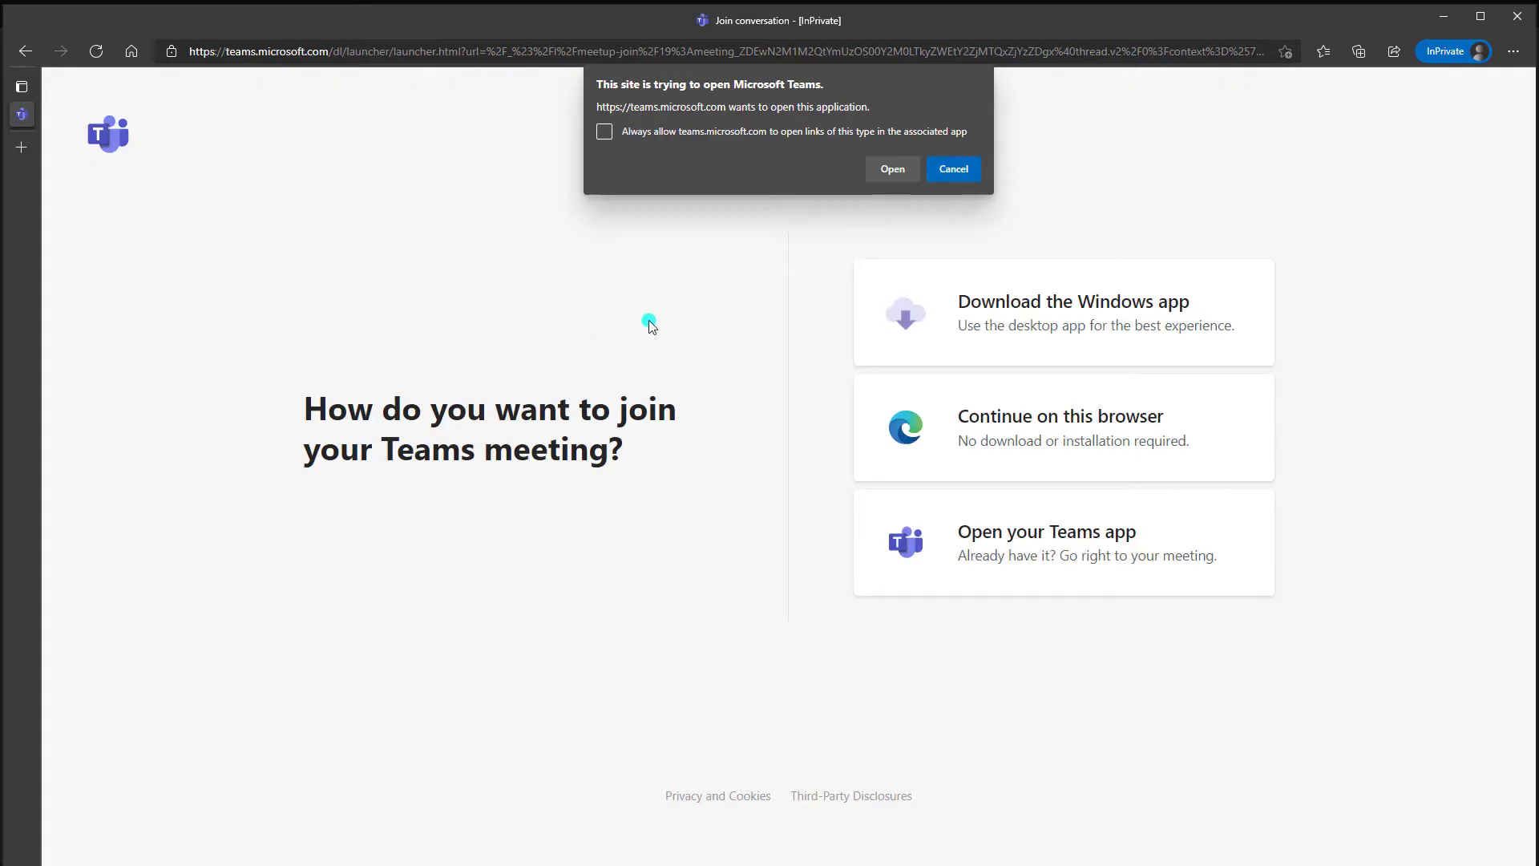
Decline the desktop app prompt and continue joining in the browser.
click(949, 166)
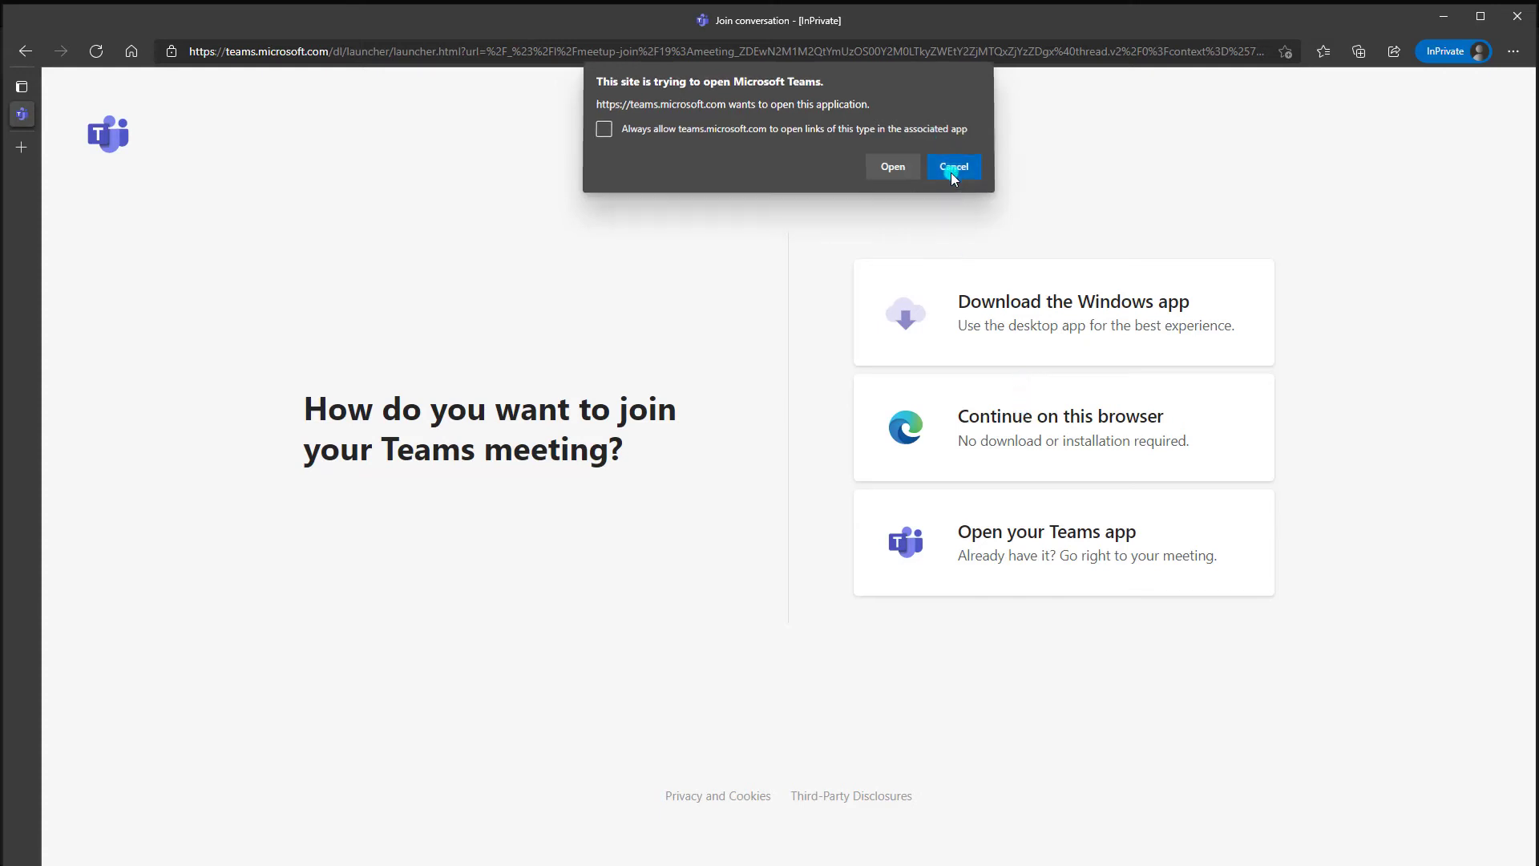
click(1016, 431)
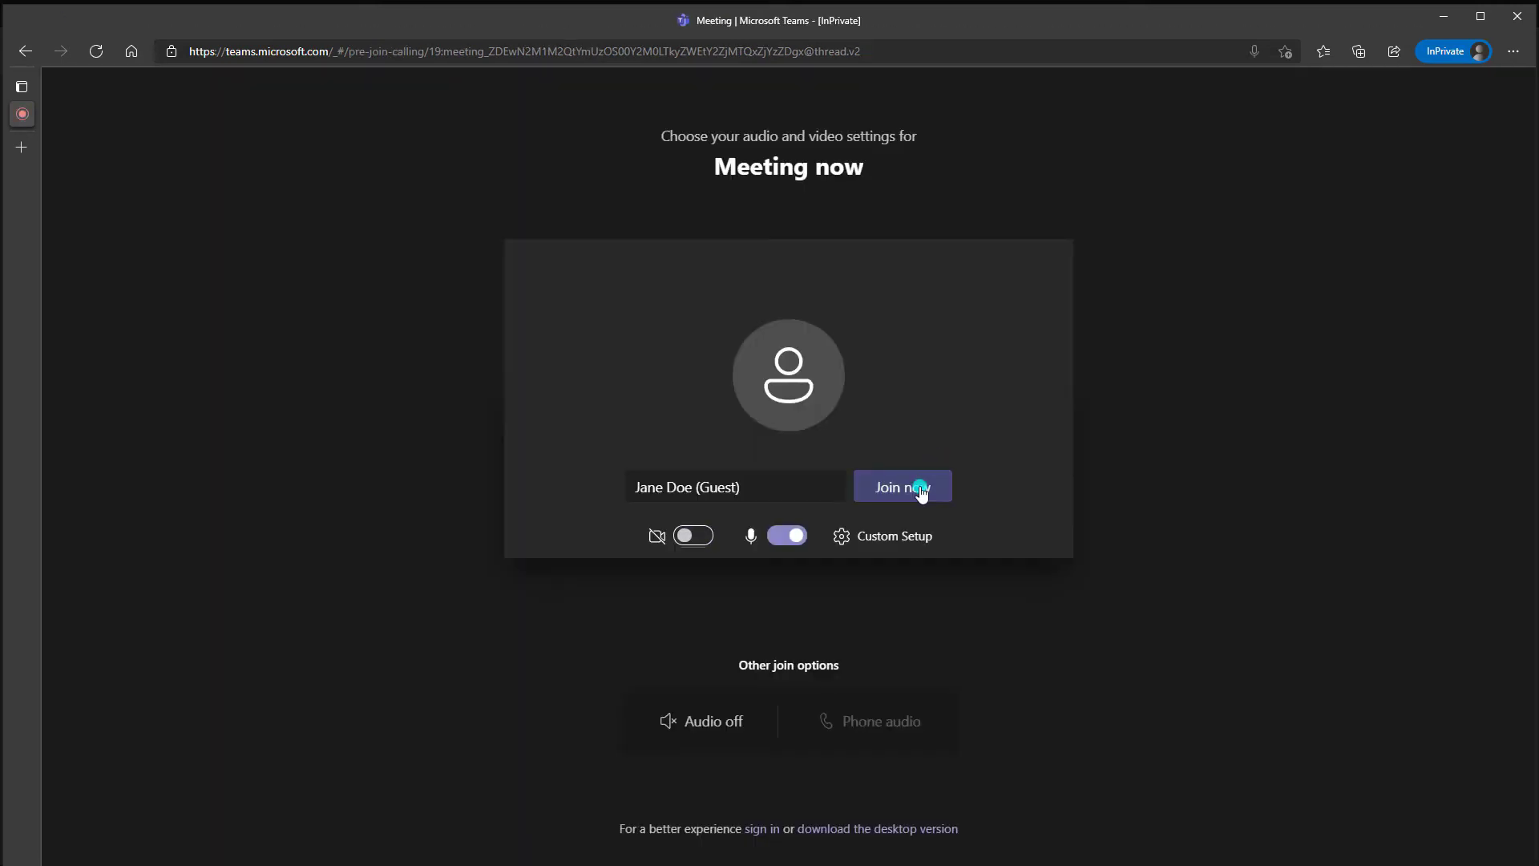
Try joining as a guest and get the 'This meeting is locked' refusal.
click(920, 491)
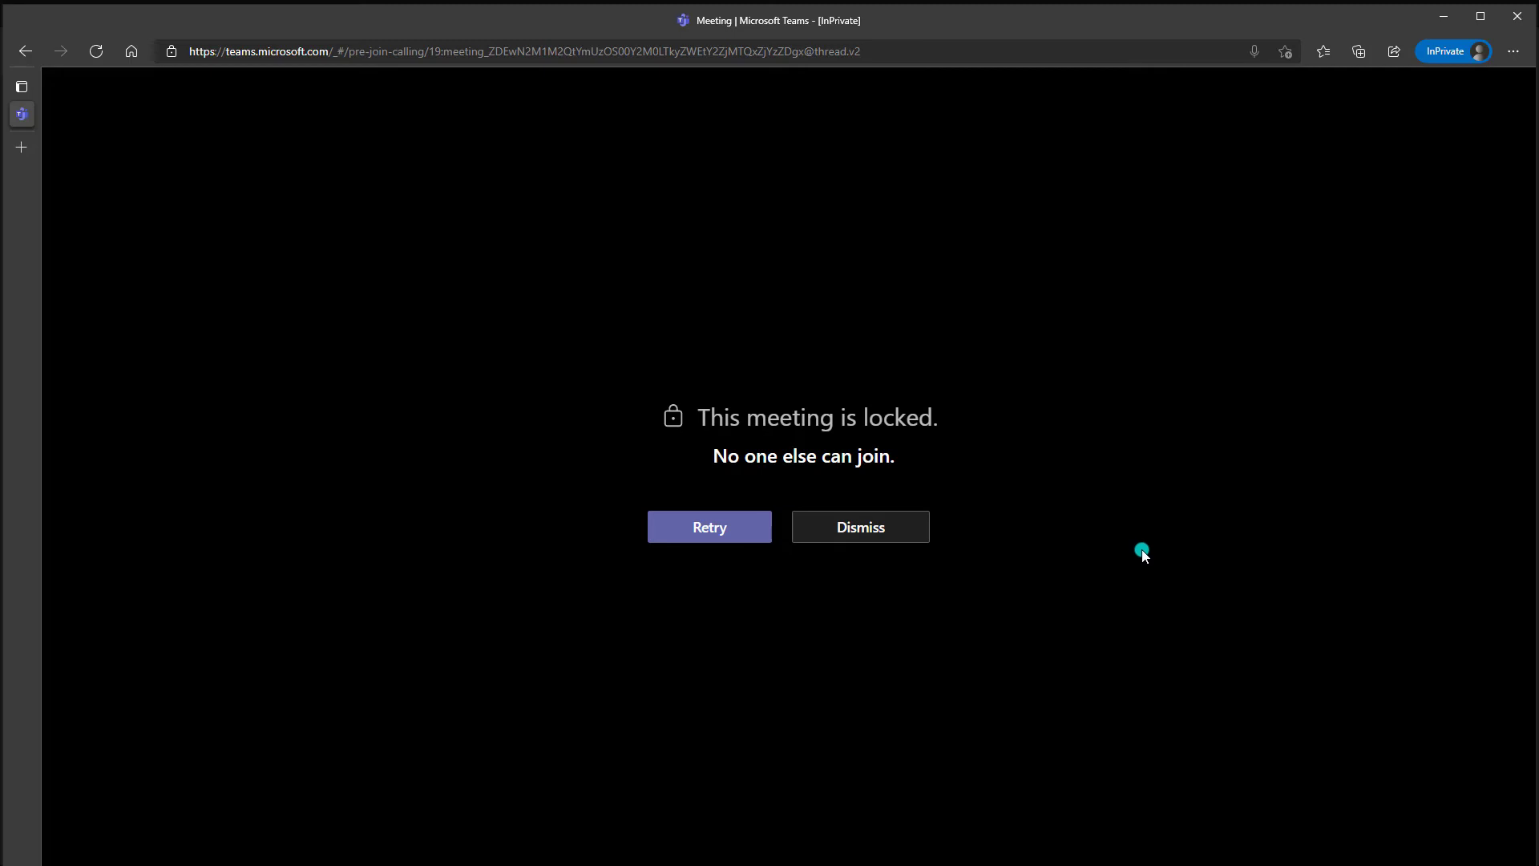
Return to the organizer's meeting and choose Unlock the meeting from the Participants menu.
click(1443, 24)
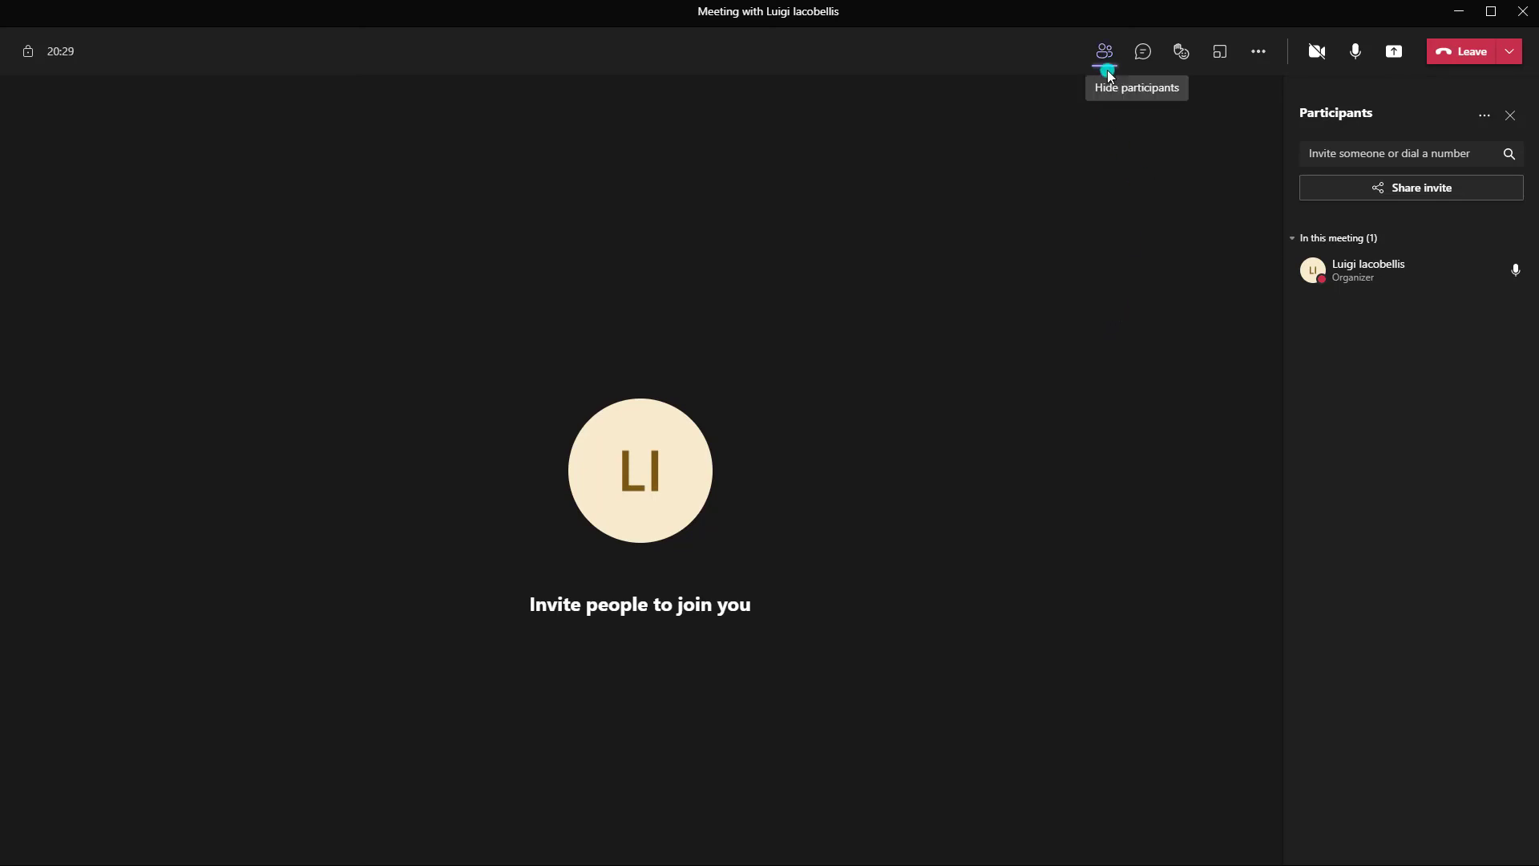
click(1489, 119)
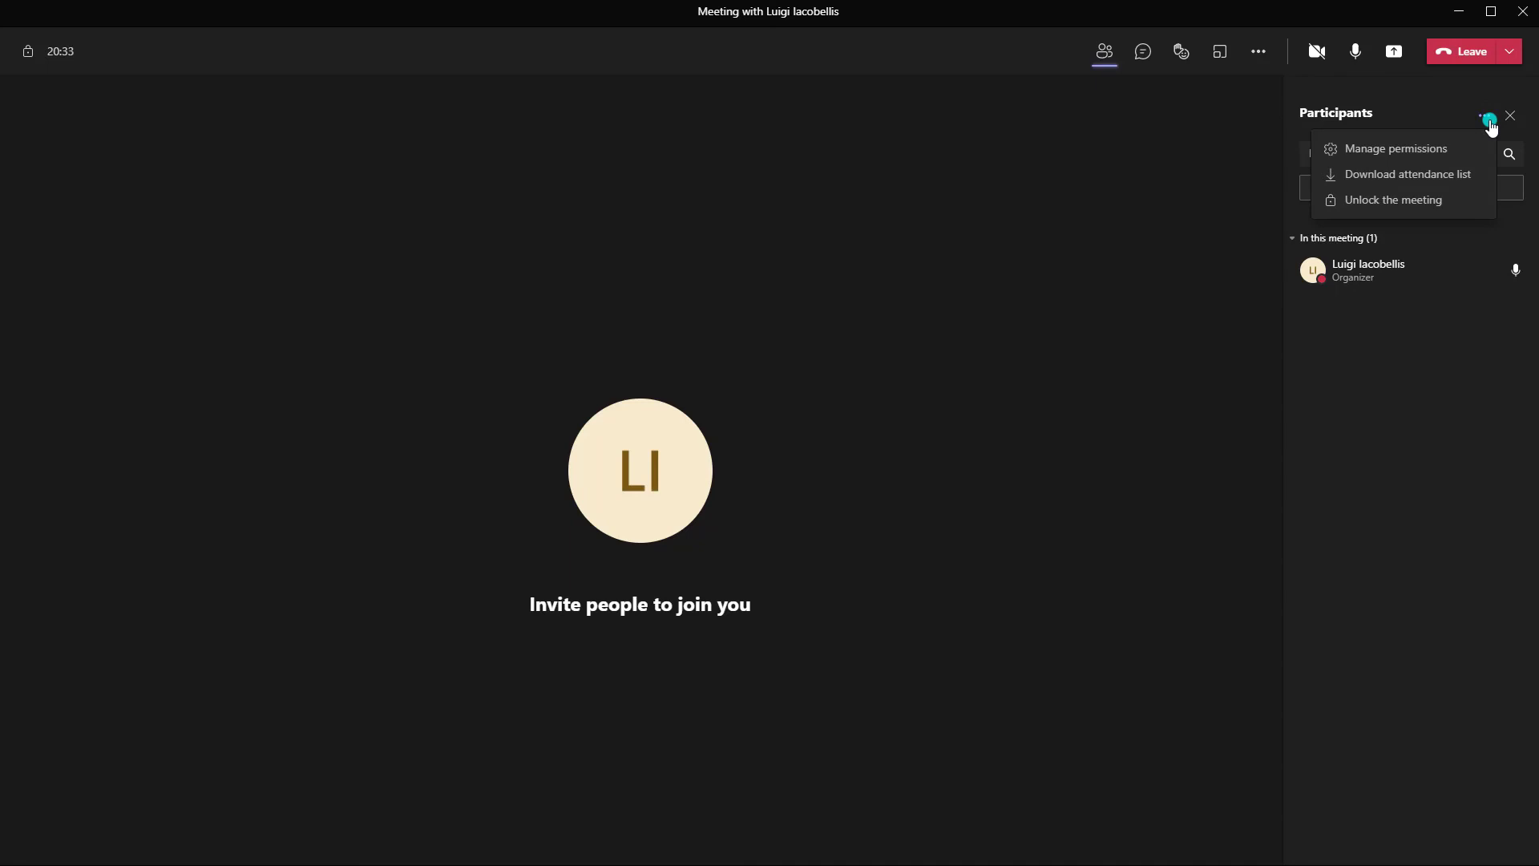
click(1466, 208)
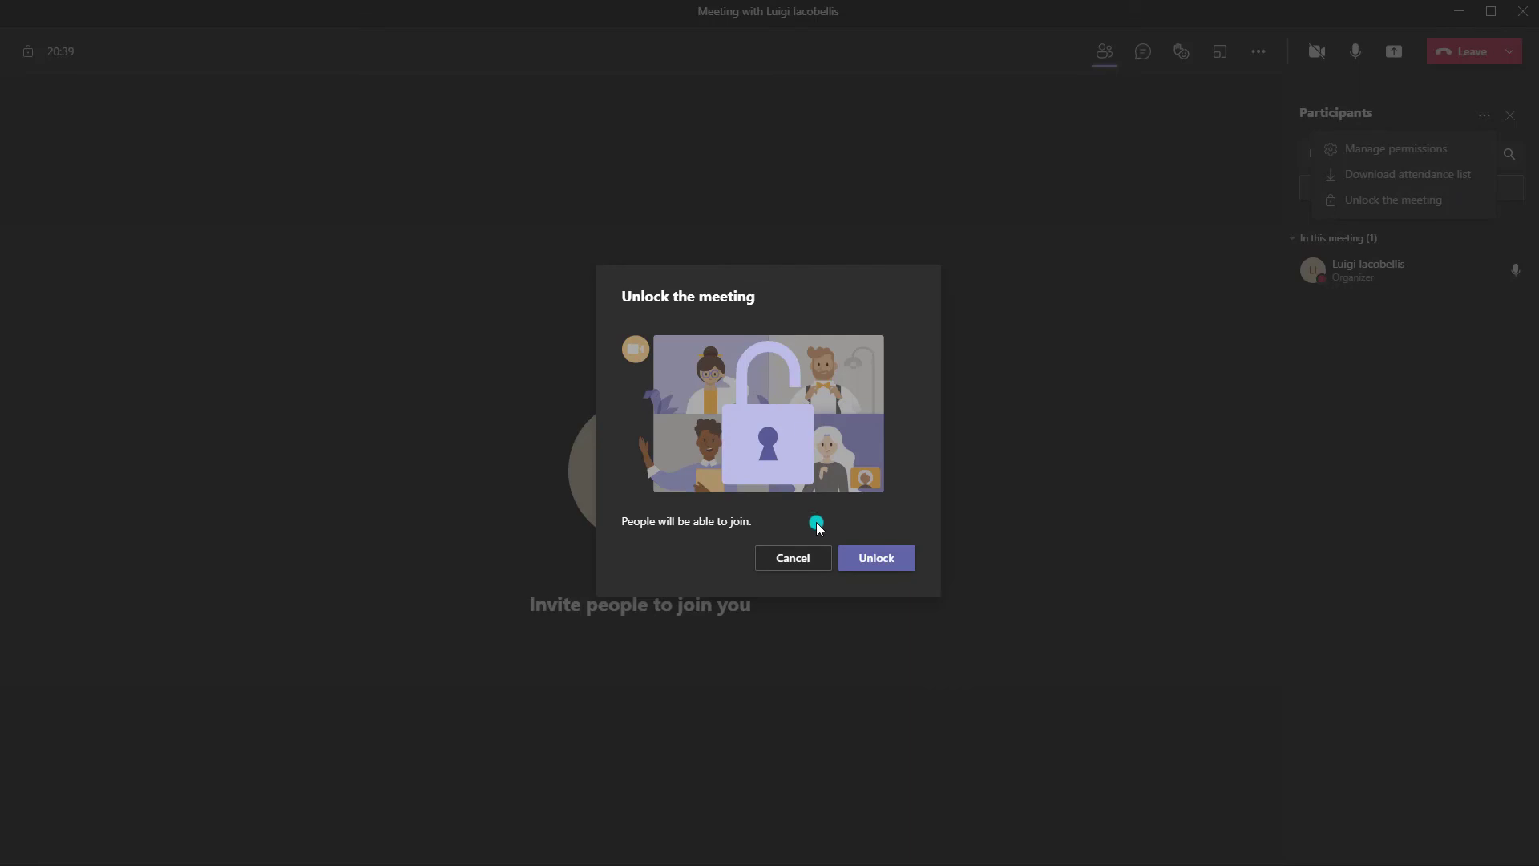
click(907, 562)
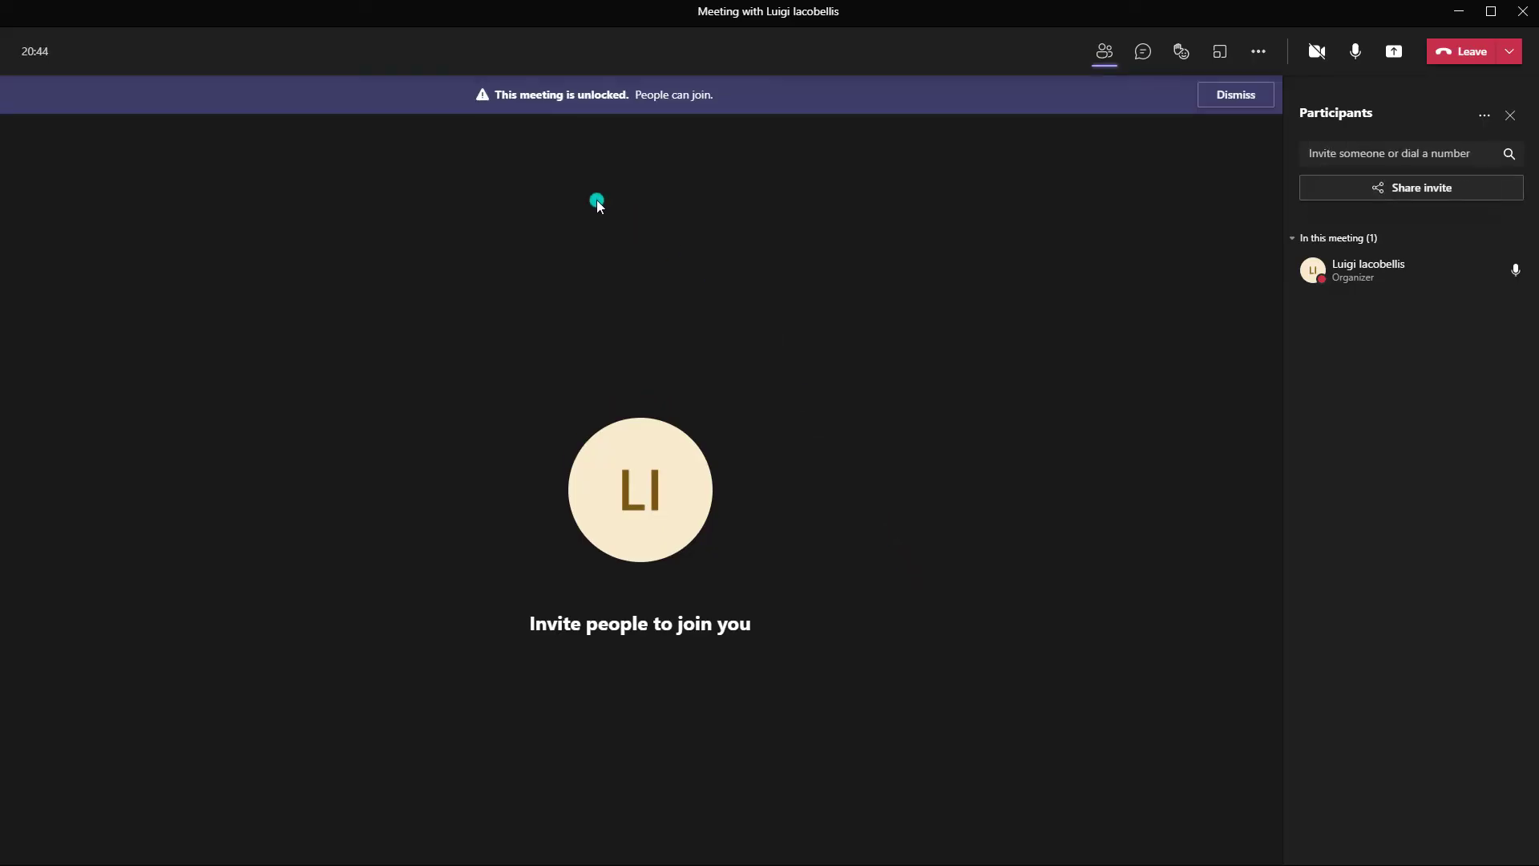